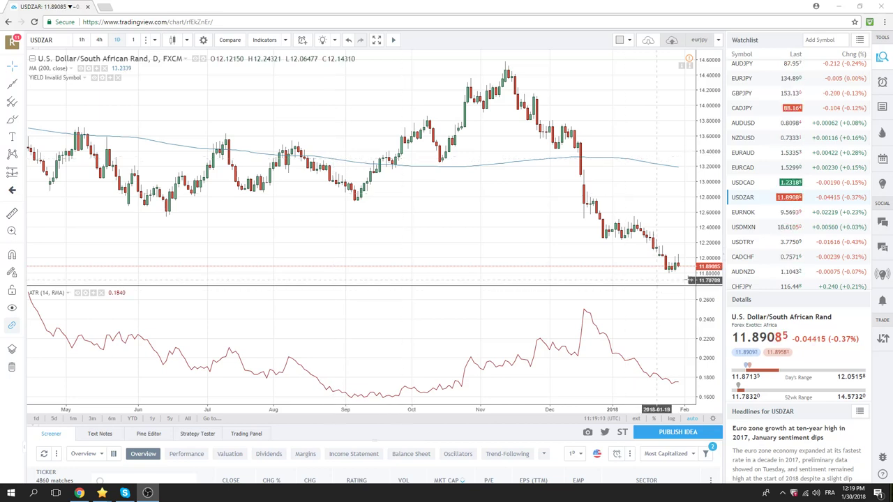
# Step: Switch the chart from USDZAR daily to NZDJPY on the 1-hour timeframe
pyautogui.scroll(2, 748, 119)
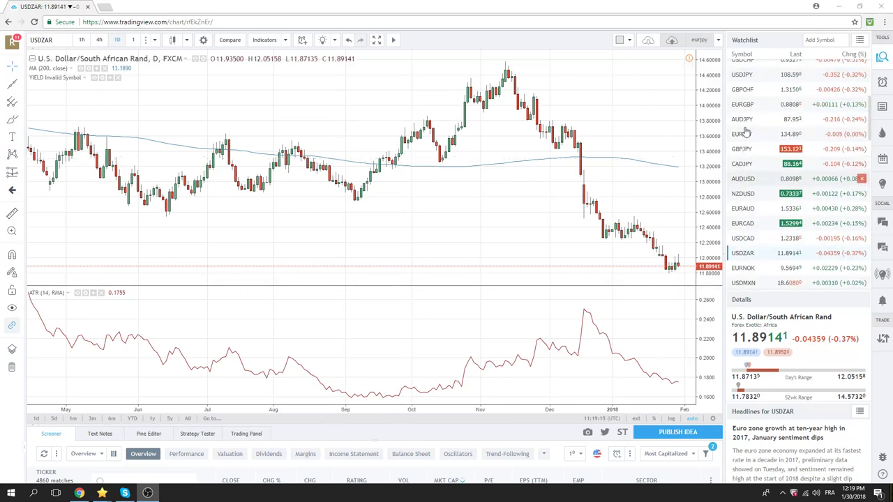
pyautogui.scroll(2, 746, 133)
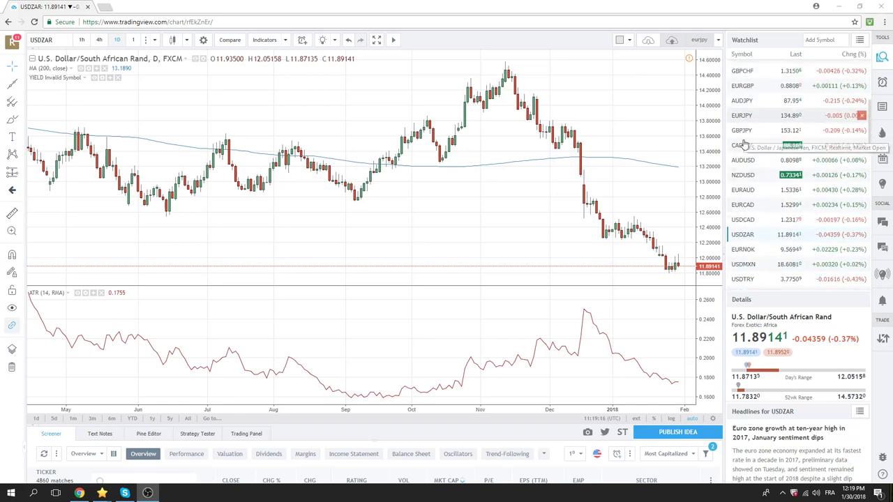
pyautogui.scroll(-5, 745, 140)
pyautogui.scroll(-1, 746, 185)
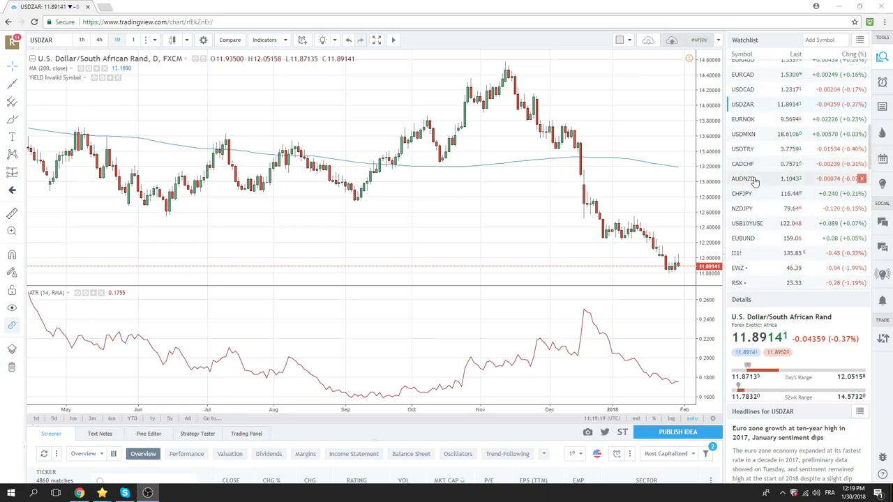
pyautogui.click(746, 208)
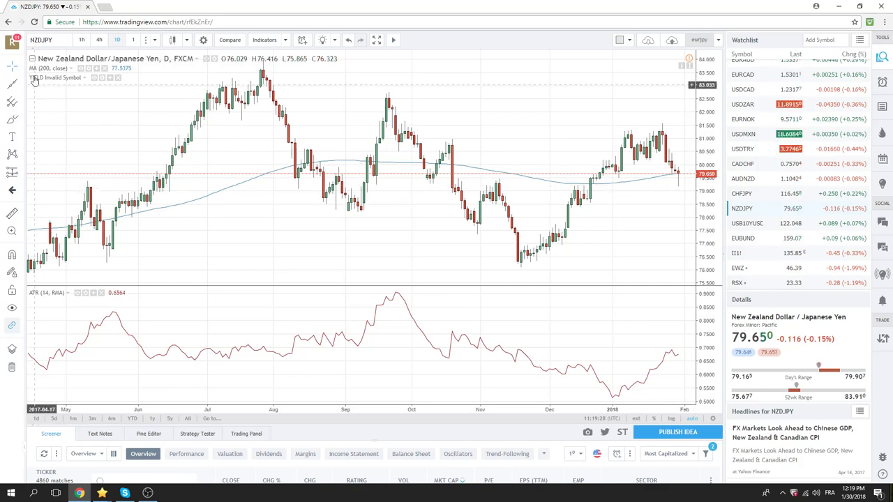
pyautogui.click(82, 39)
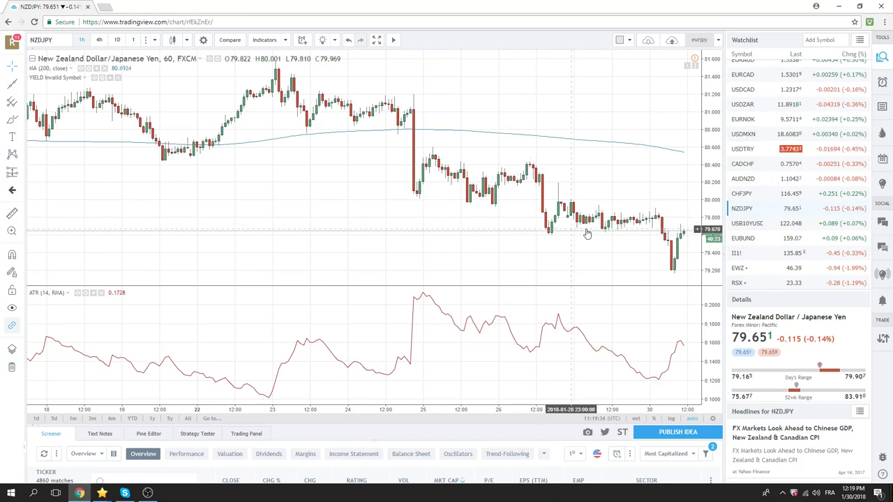
pyautogui.scroll(2, 754, 252)
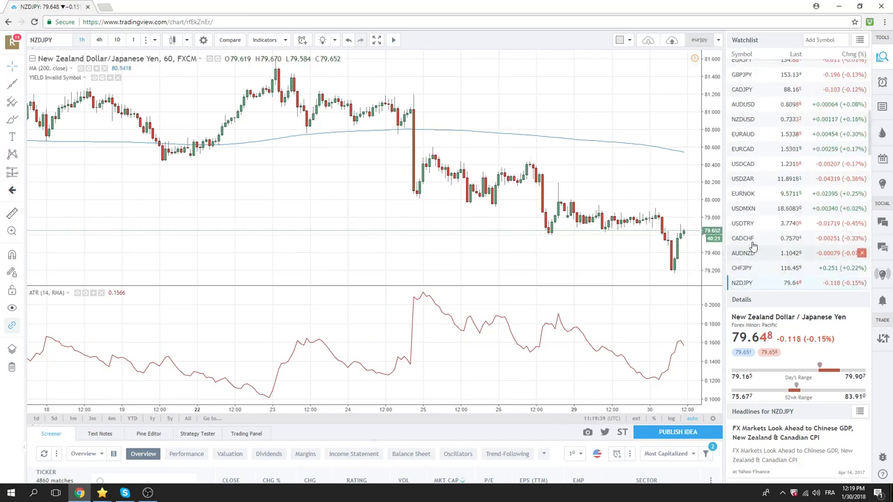
pyautogui.scroll(3, 752, 143)
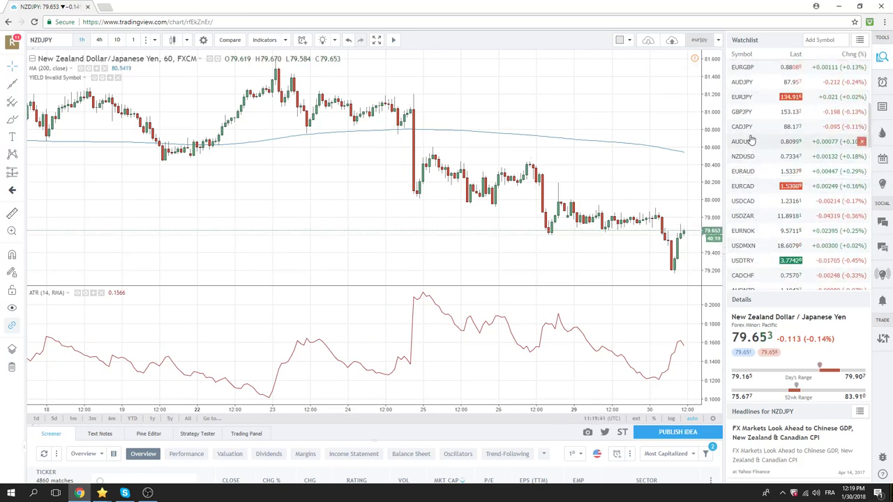
# Step: Review the AUDJPY hourly chart, then switch to NZDUSD hourly
pyautogui.click(744, 82)
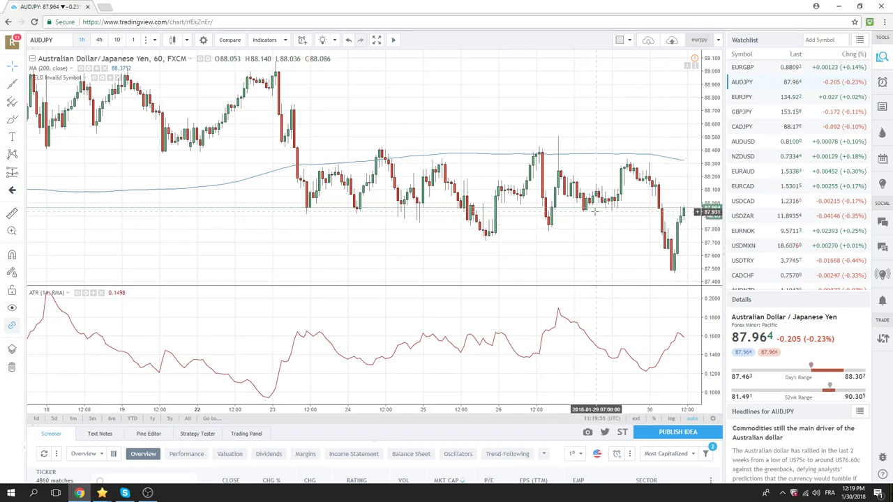
pyautogui.click(750, 157)
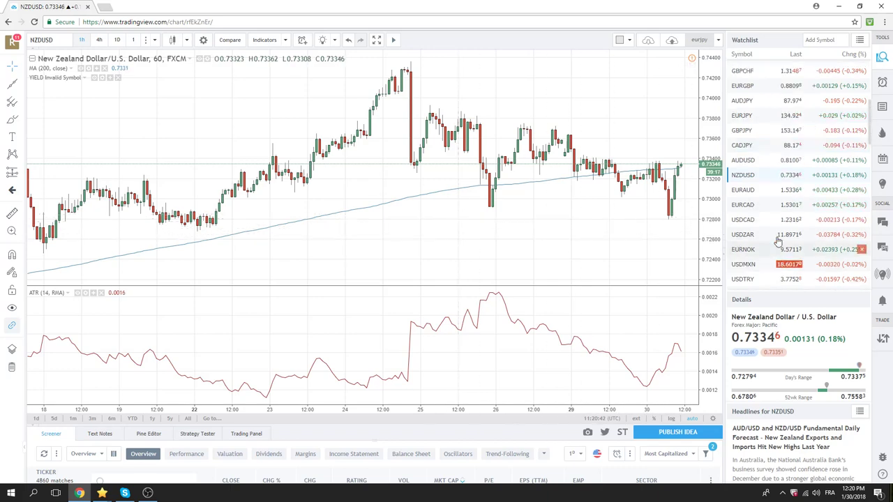
pyautogui.scroll(4, 776, 242)
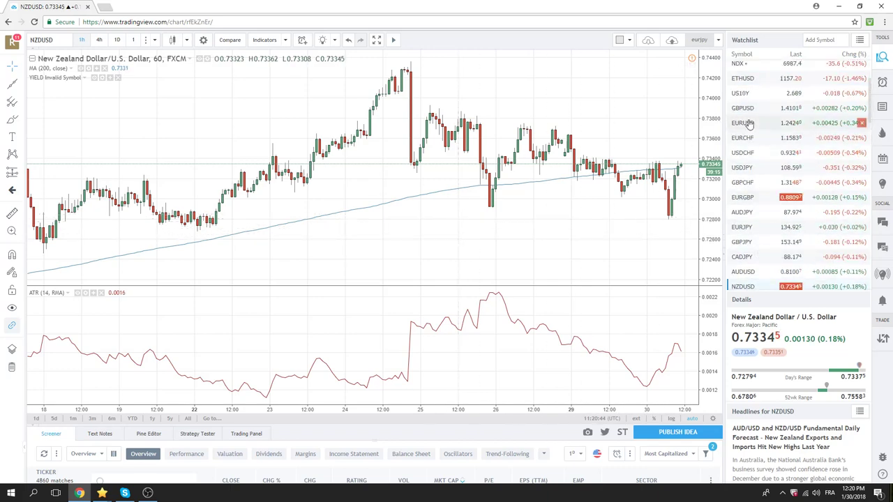
# Step: Flip through EURUSD and USDCHF hourly charts, ending back on AUDJPY
pyautogui.click(744, 122)
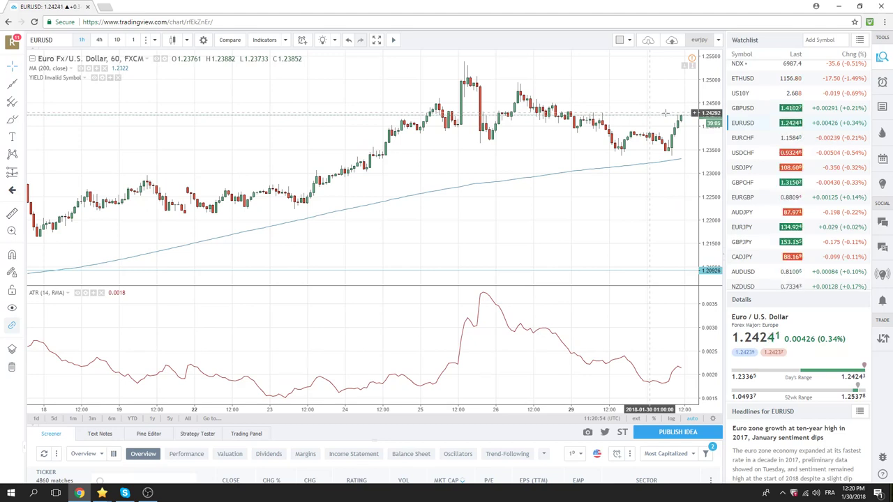
pyautogui.moveTo(742, 167)
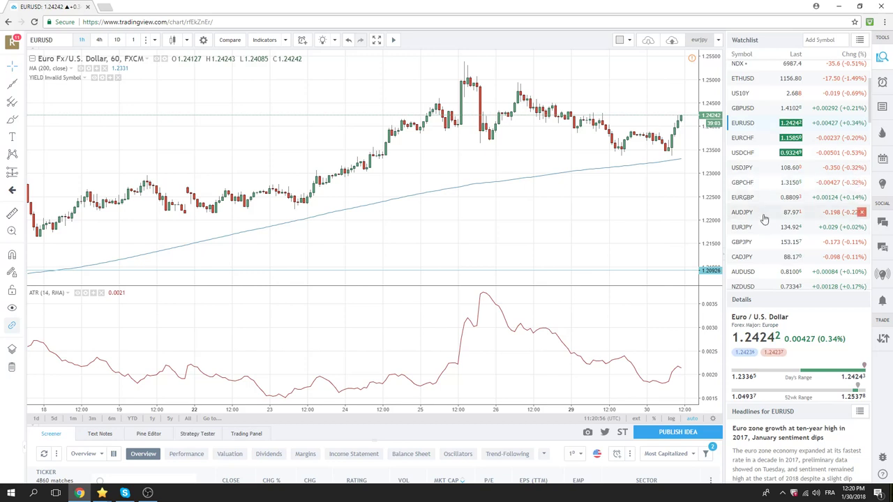
pyautogui.click(744, 152)
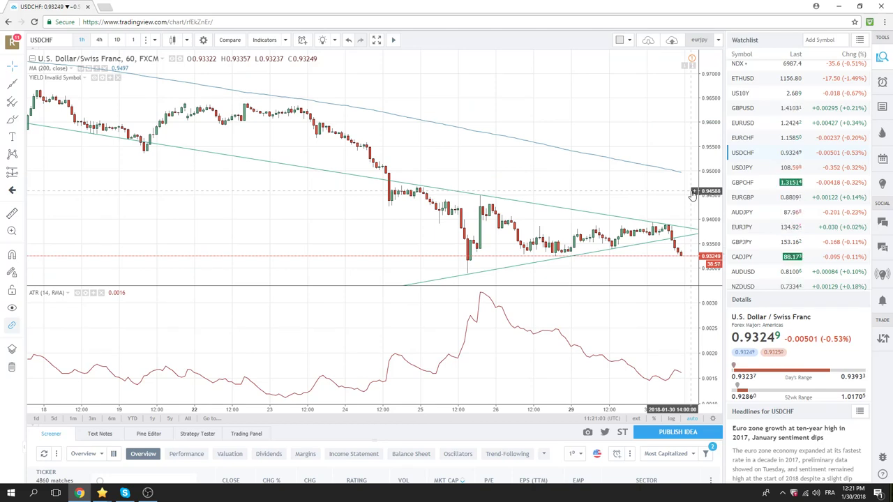
pyautogui.click(748, 213)
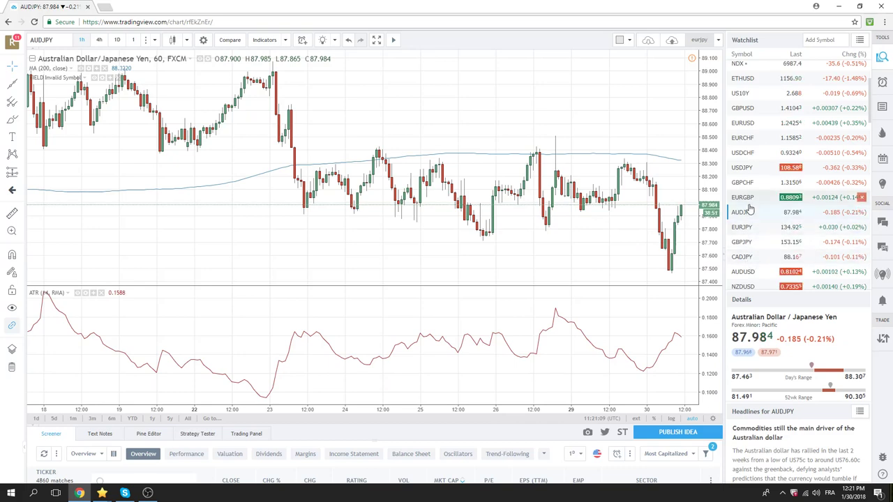
pyautogui.scroll(2, 760, 201)
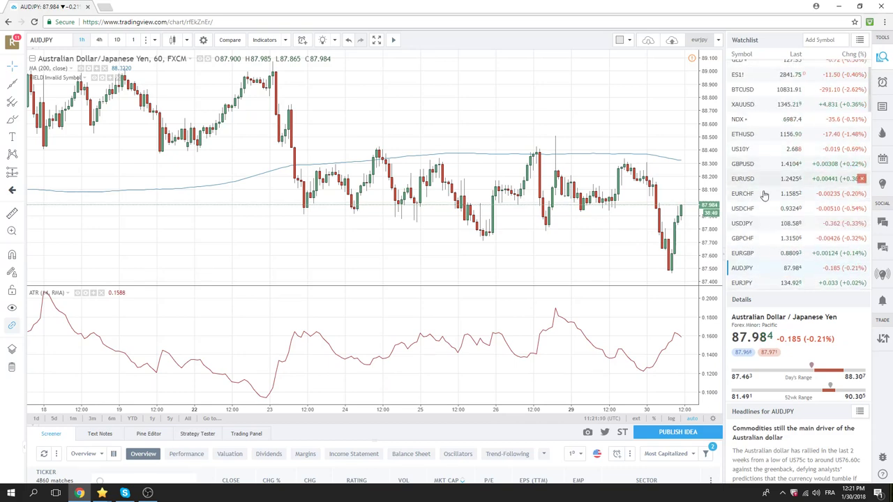
# Step: Bring up the ES1! S&P 500 E-mini futures hourly chart with 200 MA and 14 ATR
pyautogui.click(744, 76)
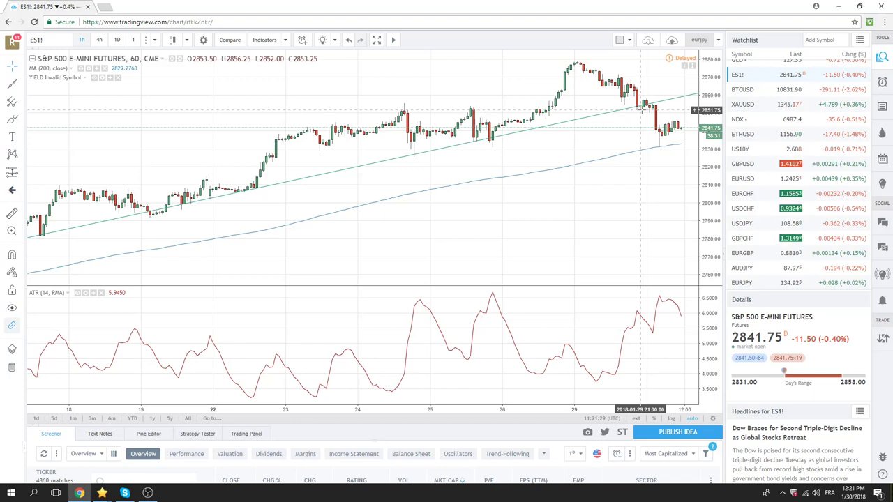
pyautogui.scroll(-1, 751, 150)
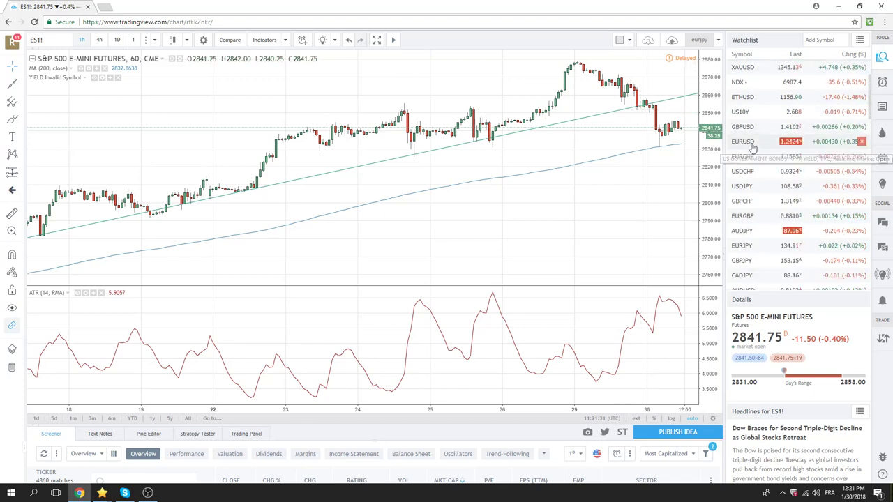
pyautogui.scroll(-1, 754, 164)
pyautogui.scroll(-1, 755, 178)
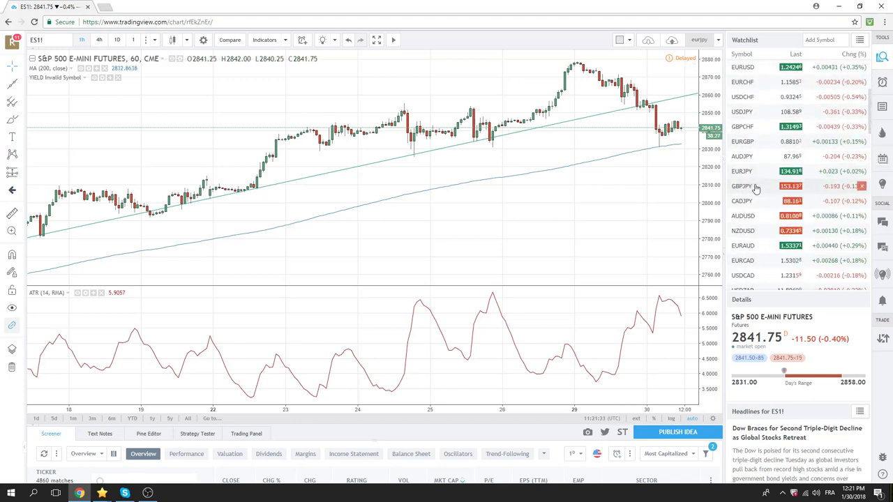
# Step: Switch the chart to USDCAD and change it to 1D daily candles
pyautogui.click(753, 276)
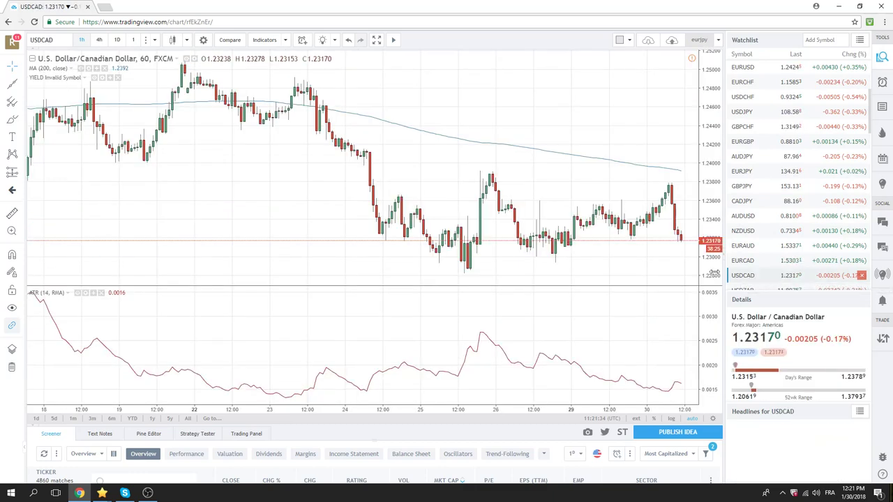
pyautogui.click(117, 40)
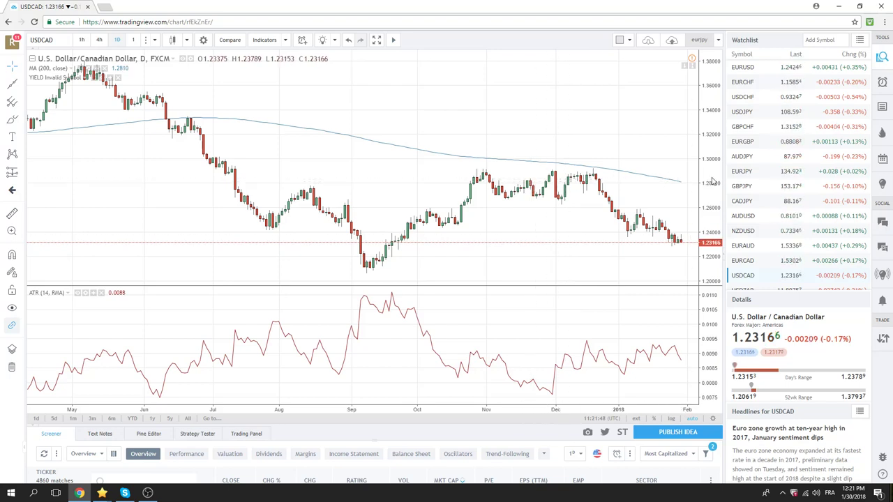
pyautogui.scroll(-1, 743, 181)
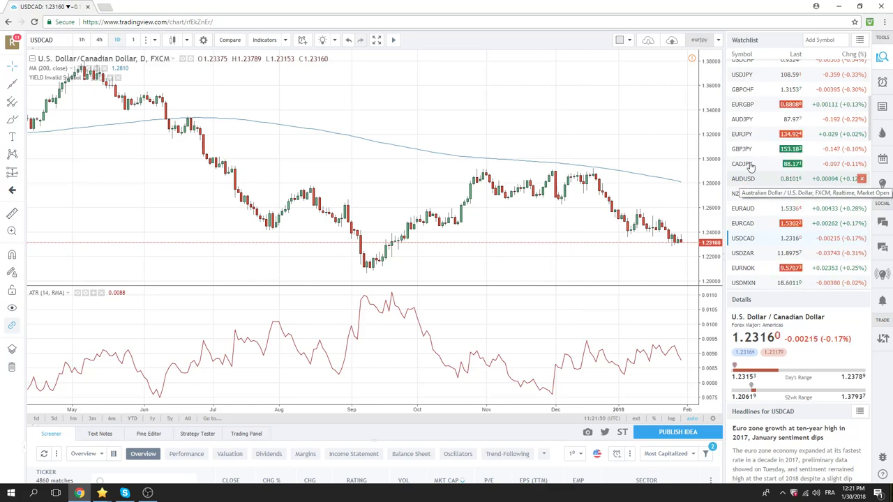
# Step: Open USDZAR daily and zoom out to span about April 2016 to early 2018
pyautogui.click(744, 253)
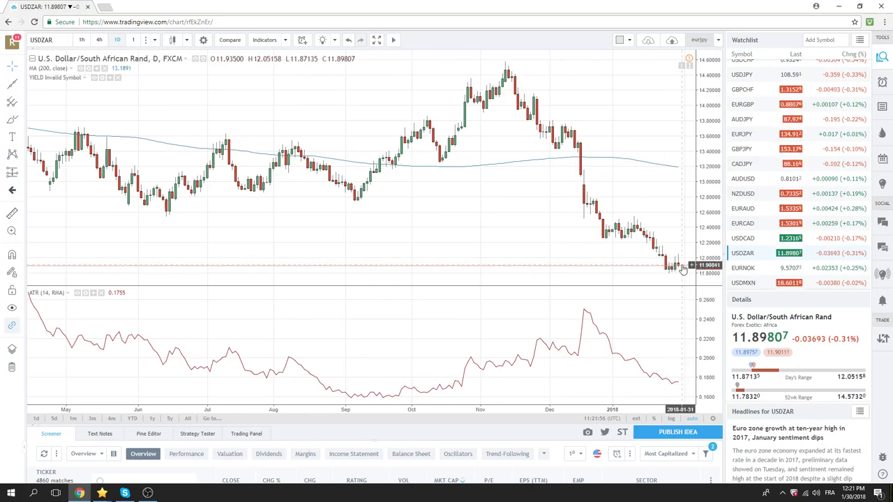
pyautogui.scroll(-2, 368, 217)
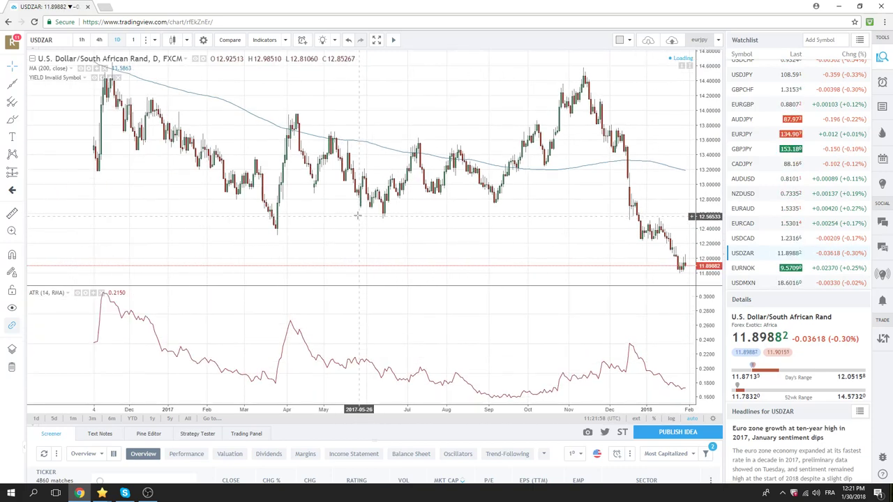
pyautogui.scroll(-1, 360, 217)
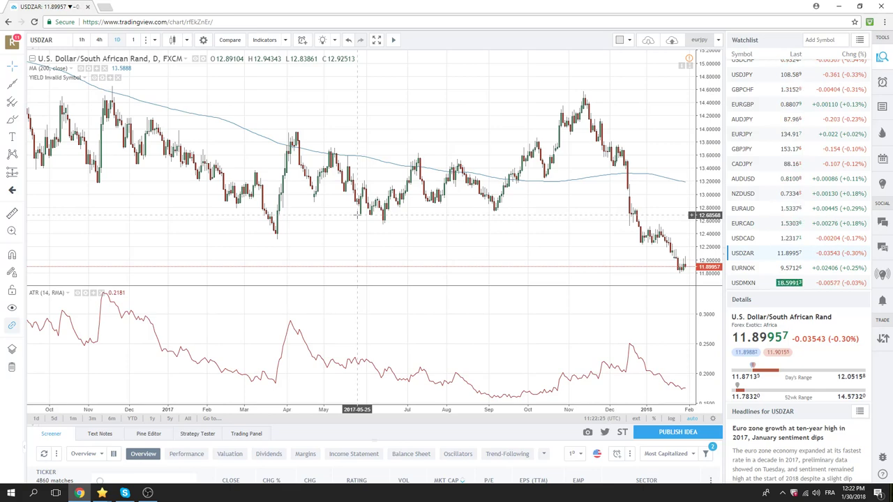
pyautogui.scroll(-2, 348, 203)
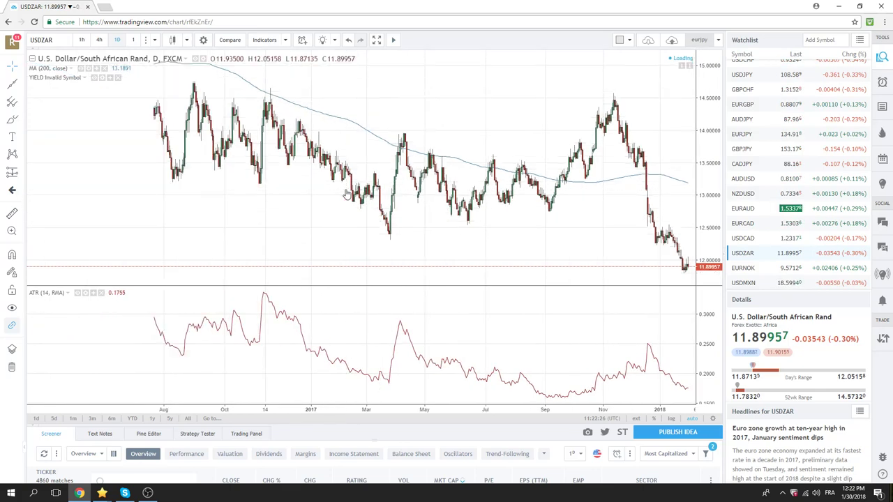
pyautogui.scroll(-2, 347, 199)
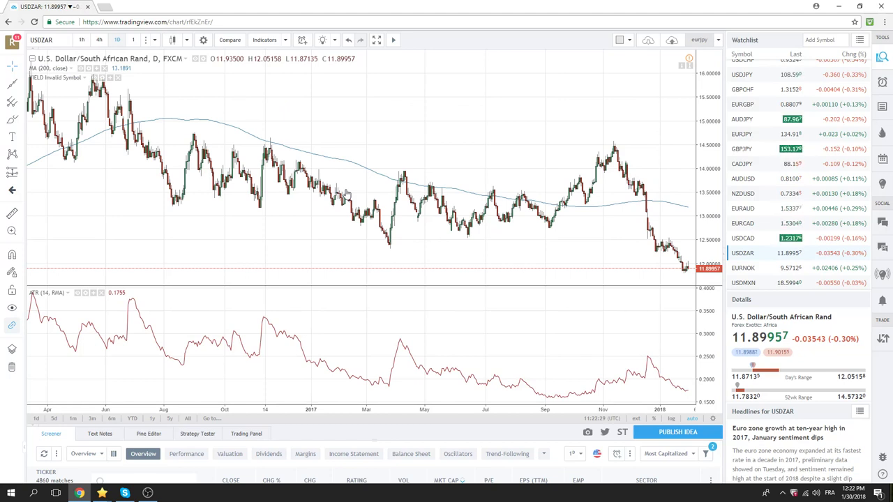